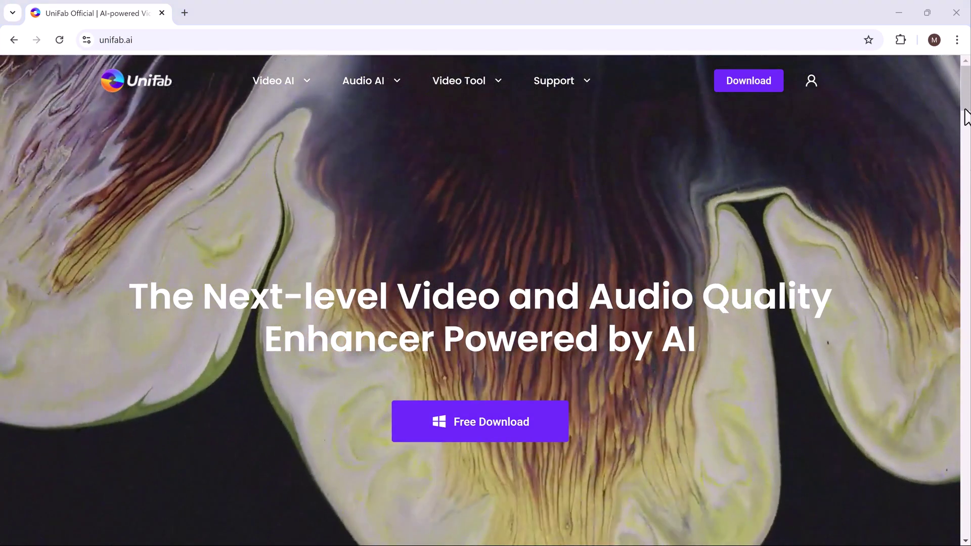
mouse_move(968, 105)
mouse_down()
mouse_move(967, 193)
mouse_move(968, 164)
mouse_up()
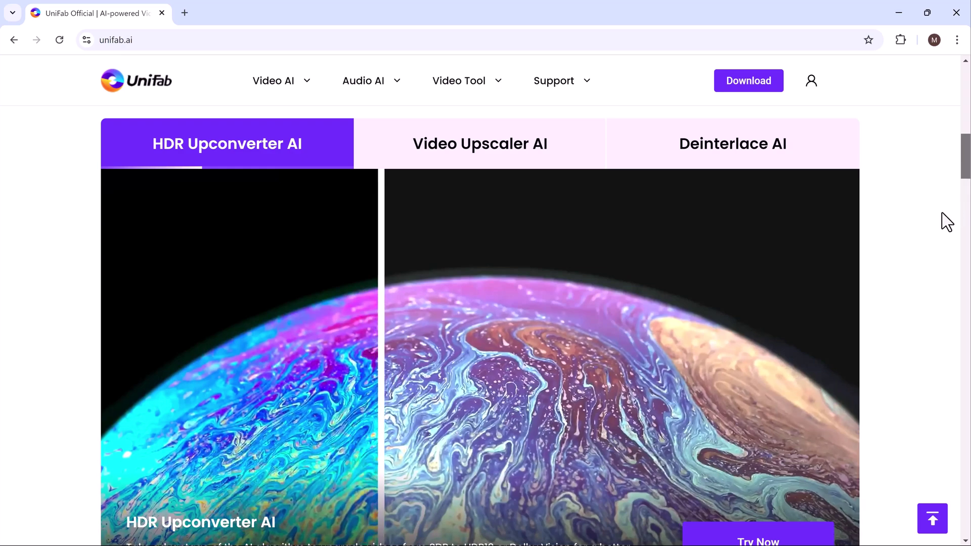
Compare the Video Upscaler AI, Deinterlace AI and HDR Upconverter AI demos on unifab.ai.
click(471, 148)
click(706, 156)
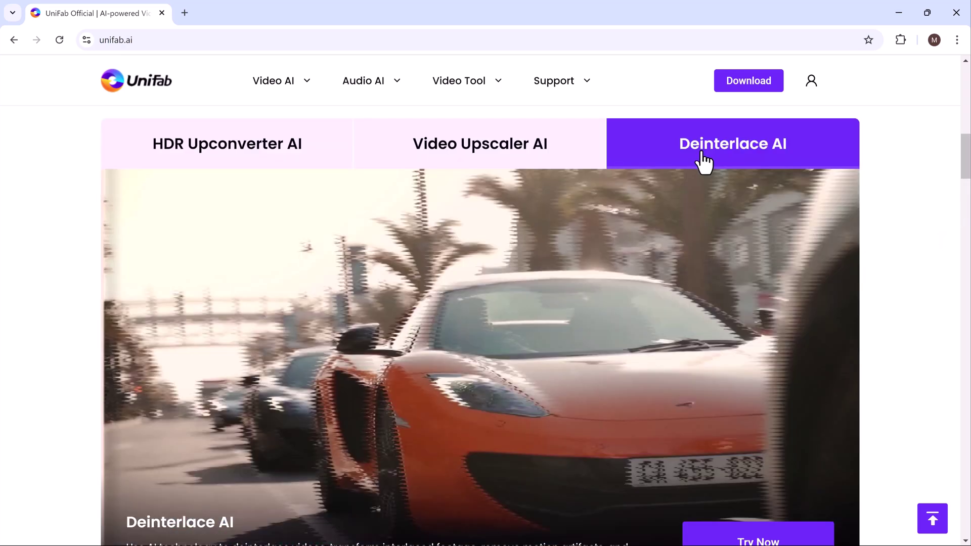
click(279, 160)
scroll(711, 268, down, 5)
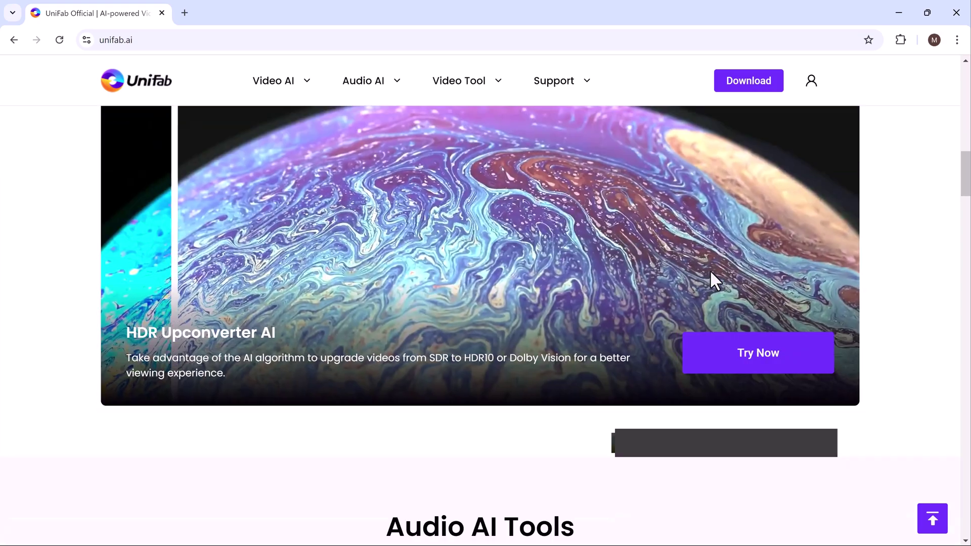
scroll(711, 272, down, 5)
scroll(710, 272, down, 3)
scroll(708, 274, down, 5)
scroll(709, 275, down, 5)
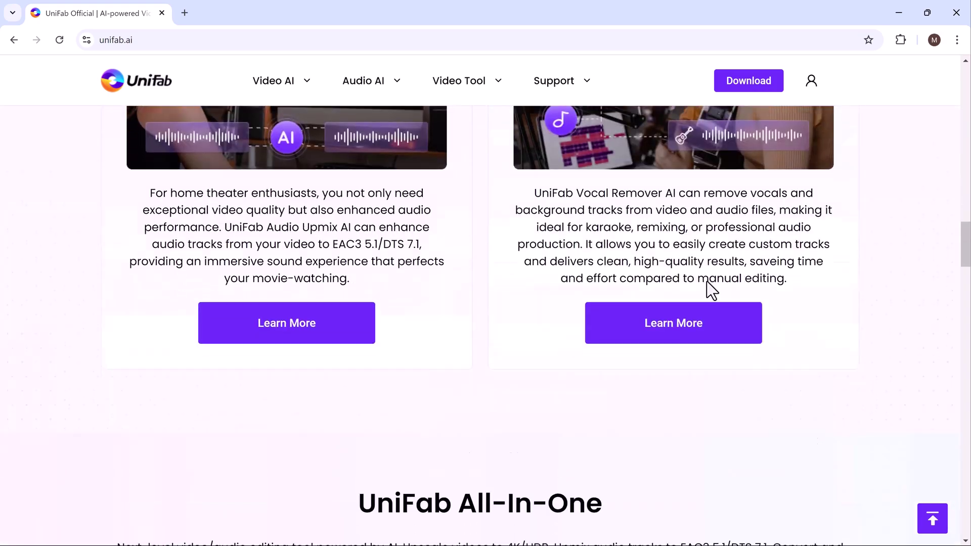
scroll(706, 281, down, 5)
scroll(707, 282, down, 5)
scroll(706, 283, down, 5)
scroll(705, 281, down, 4)
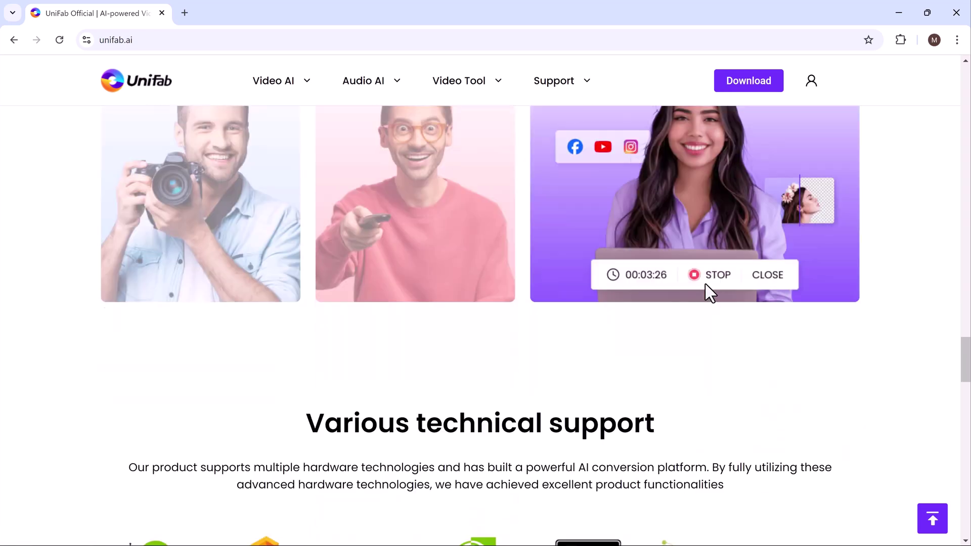
scroll(704, 284, down, 4)
scroll(703, 286, down, 4)
scroll(701, 289, down, 3)
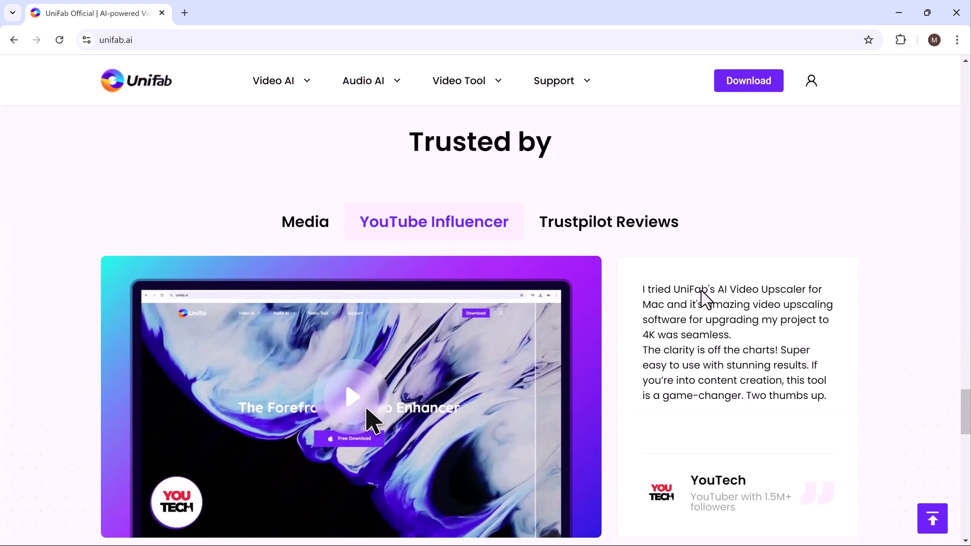
scroll(705, 298, down, 2)
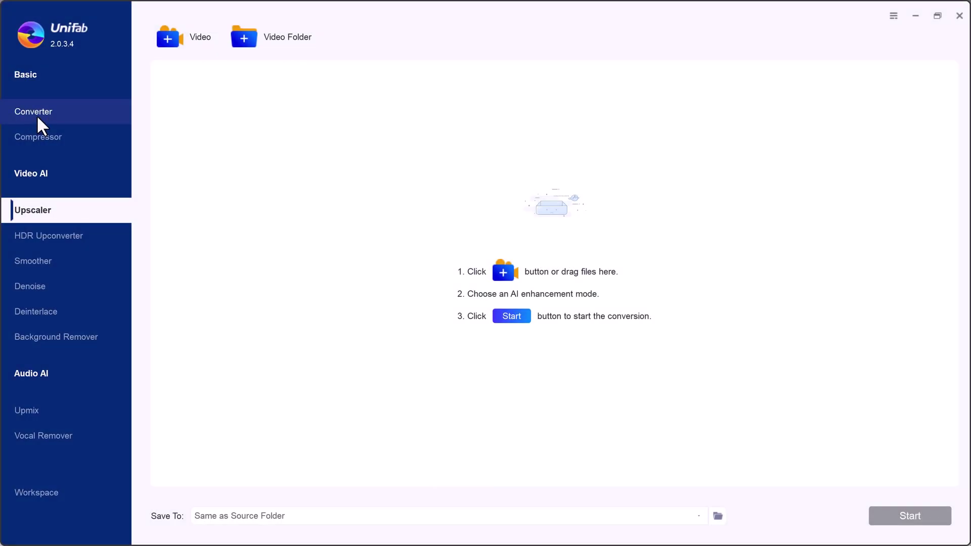
Browse Compressor, Upscaler, HDR Upconverter, Smoother, Denoise, Deinterlace, Upmix and Vocal Remover, returning to Converter.
click(37, 114)
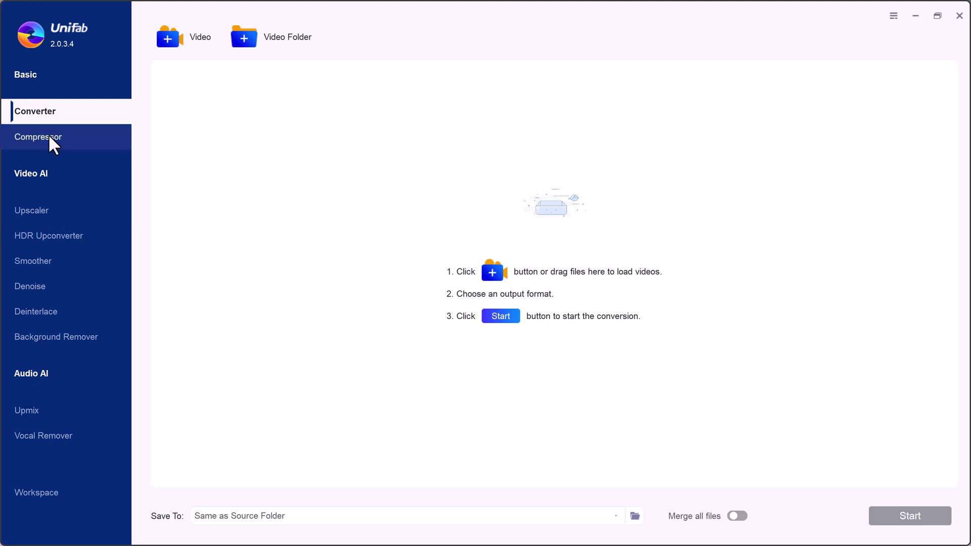
click(48, 137)
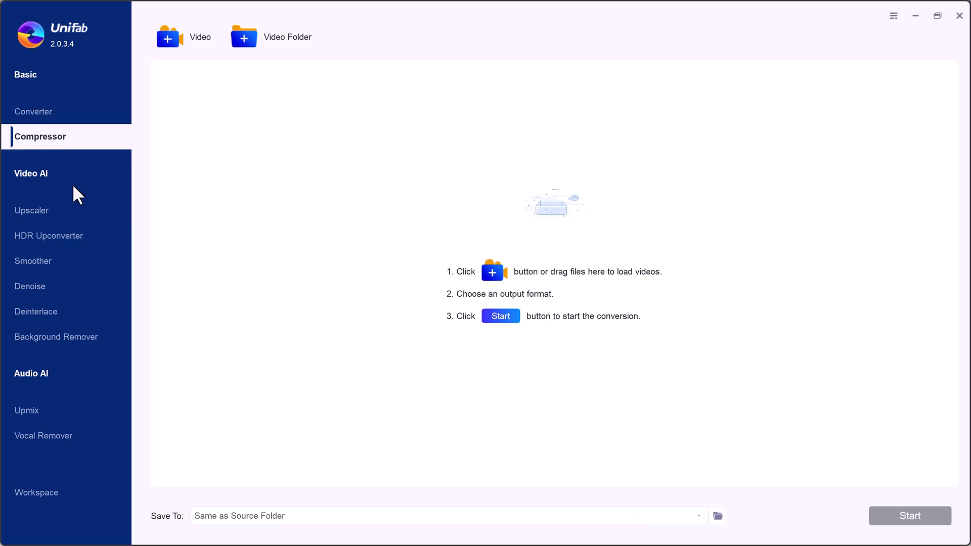
click(61, 216)
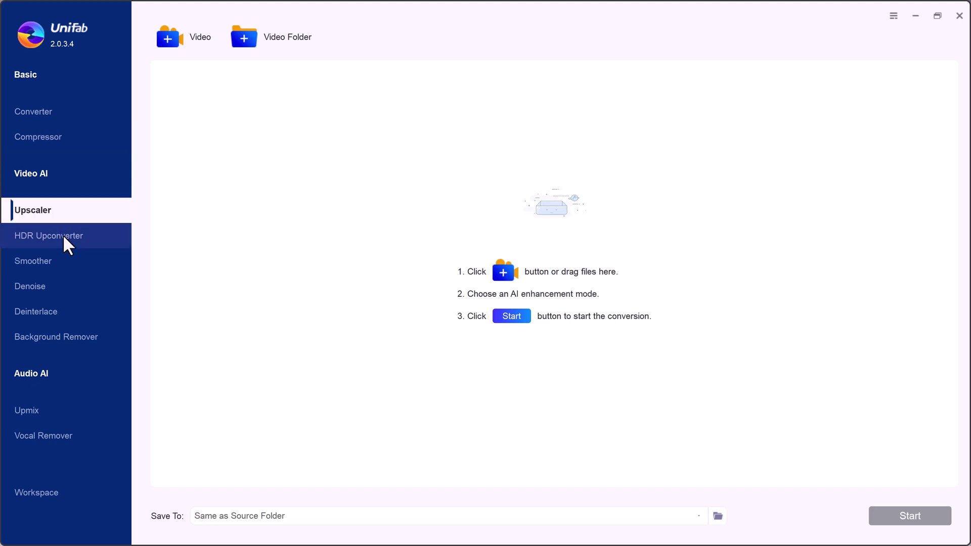
click(63, 235)
click(65, 262)
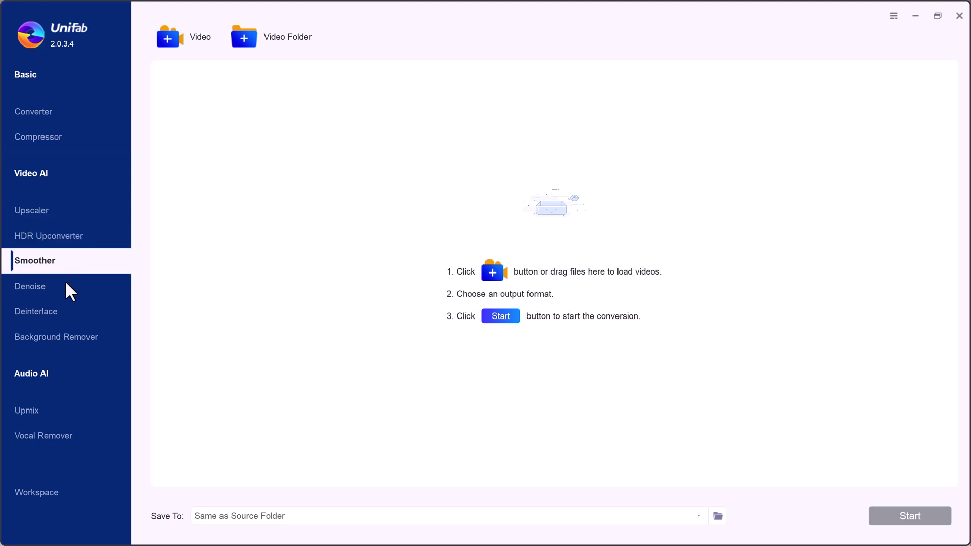
click(65, 285)
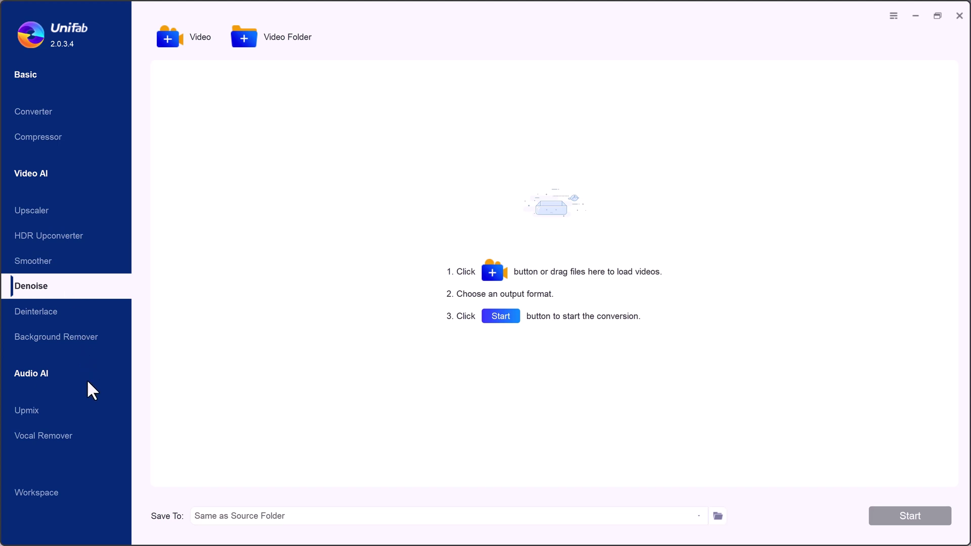
click(79, 315)
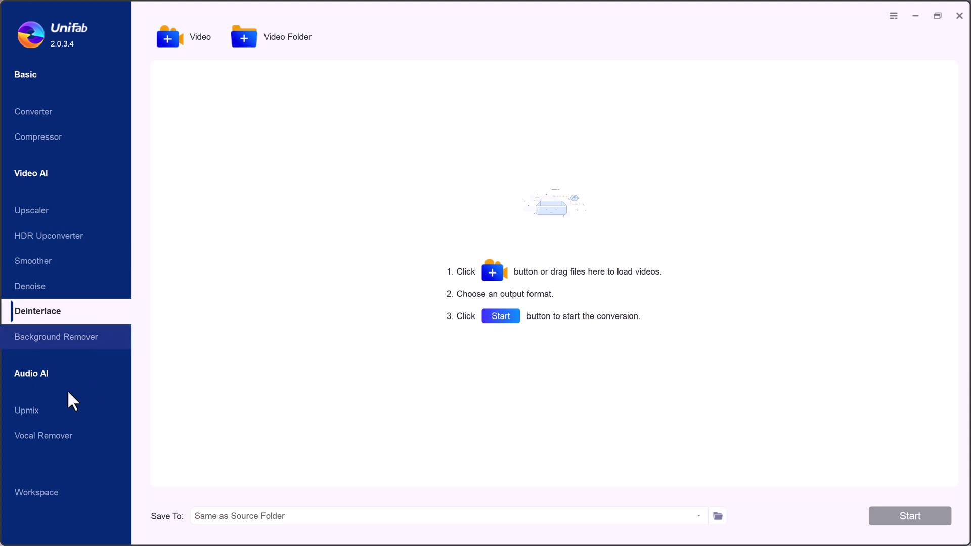
click(29, 411)
click(34, 437)
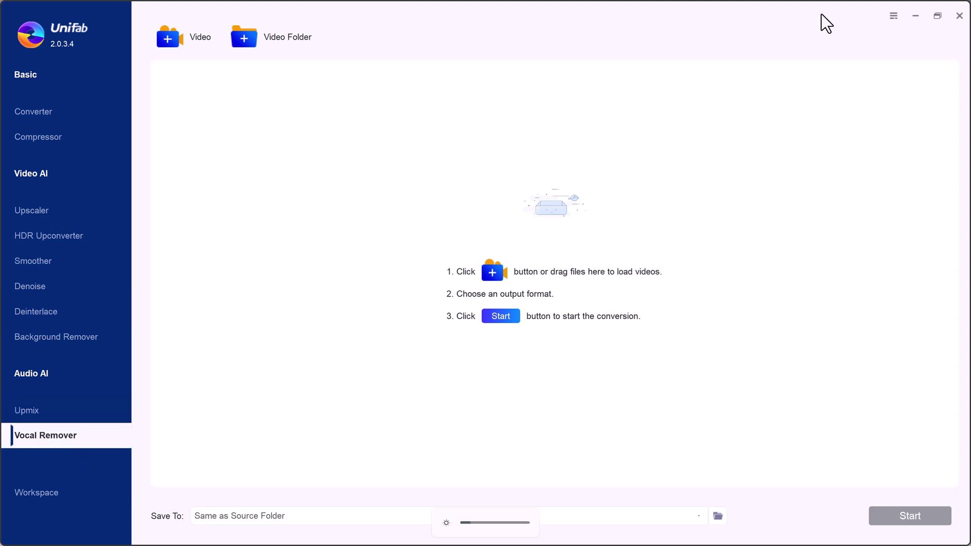
click(35, 111)
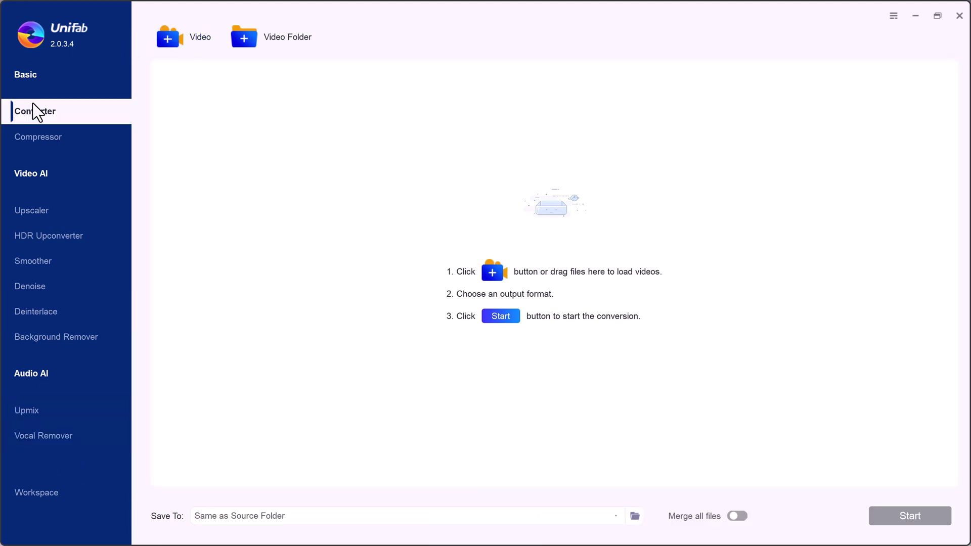
Add 3015505-hd_1920_1080_24fps.mp4 to the Converter and watch its preview.
click(508, 297)
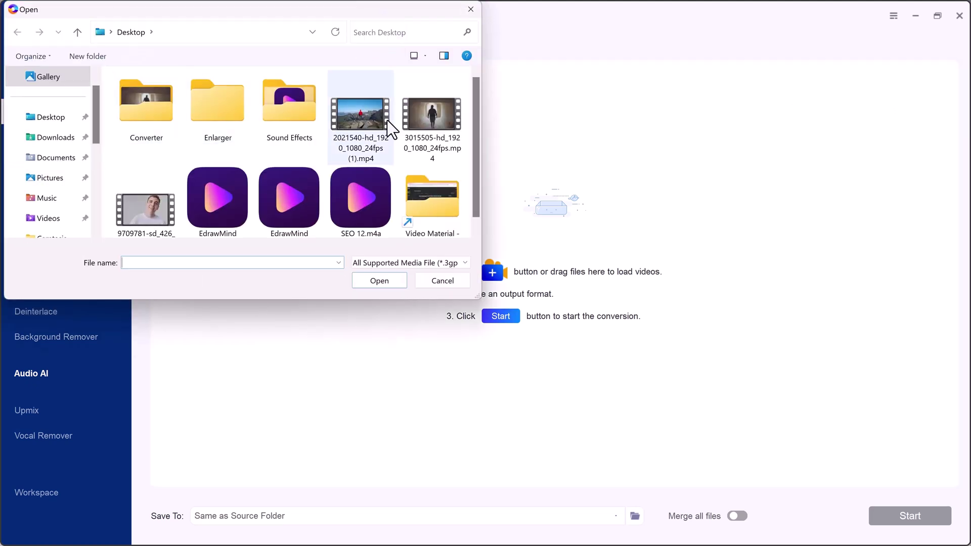
double_click(430, 122)
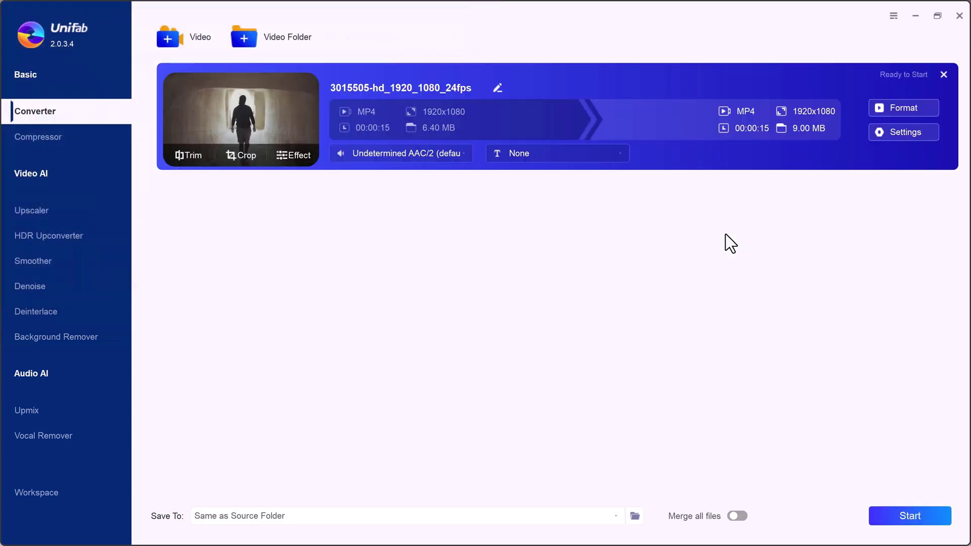
mouse_move(241, 119)
click(244, 114)
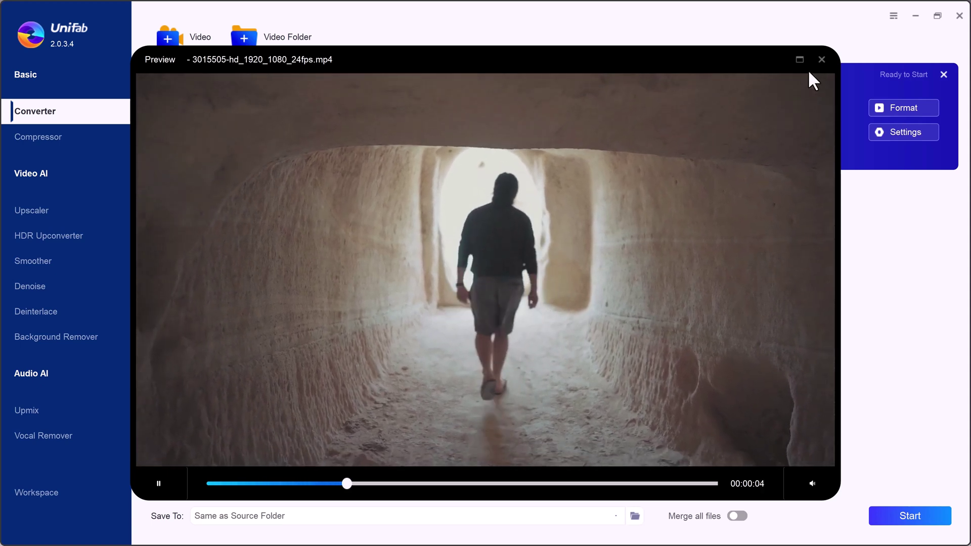
click(821, 59)
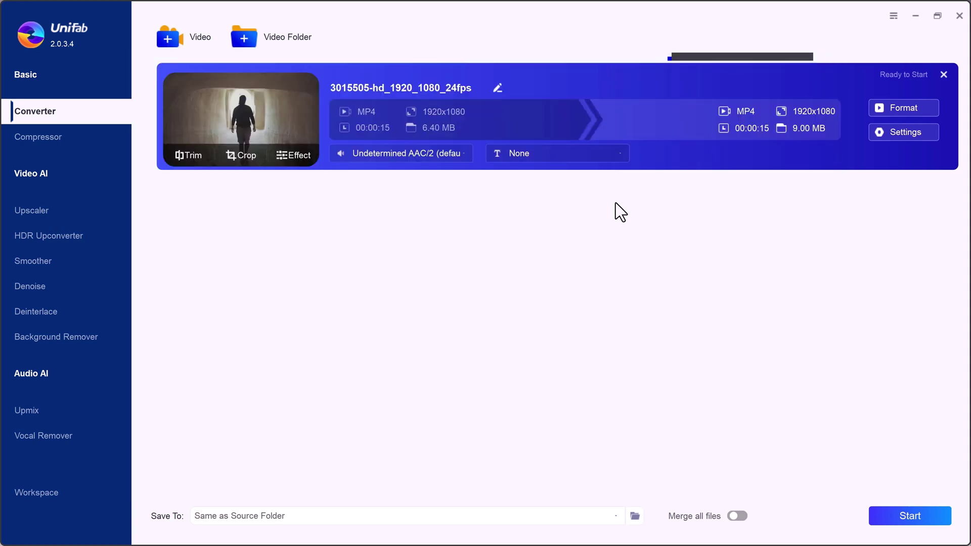
Trim the clip to a 12-second output and bring up its Crop editor.
click(191, 156)
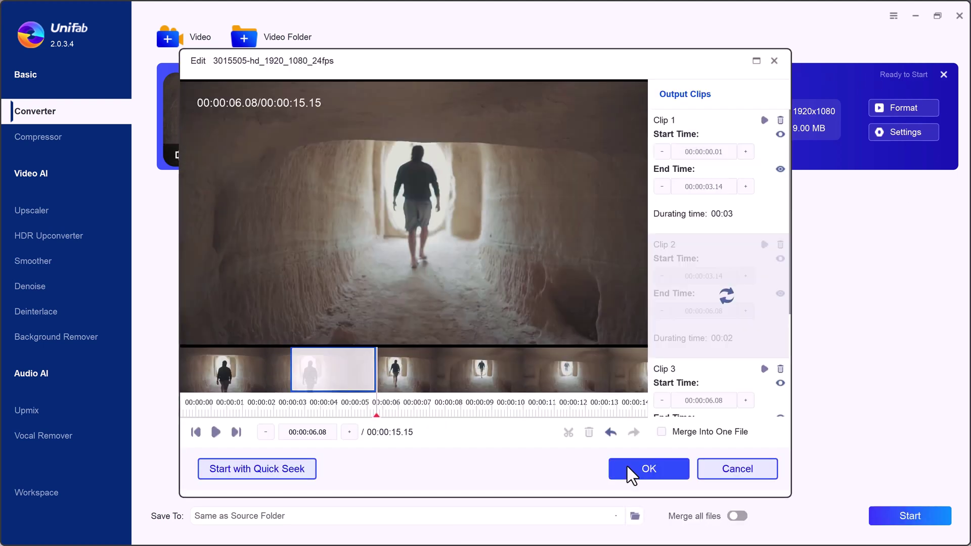
click(629, 468)
click(243, 156)
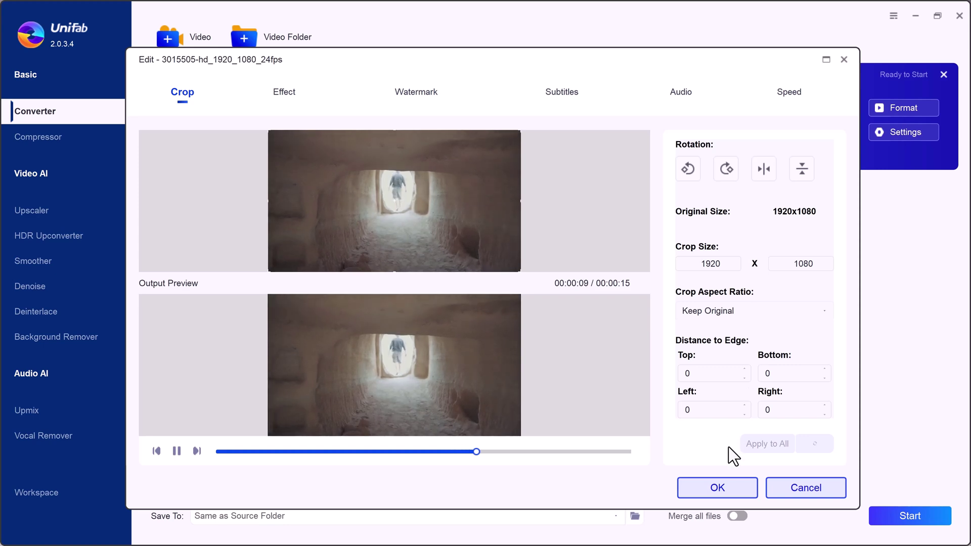
Accept the crop and quality settings and set the output format to MKV same-as-source.
click(717, 487)
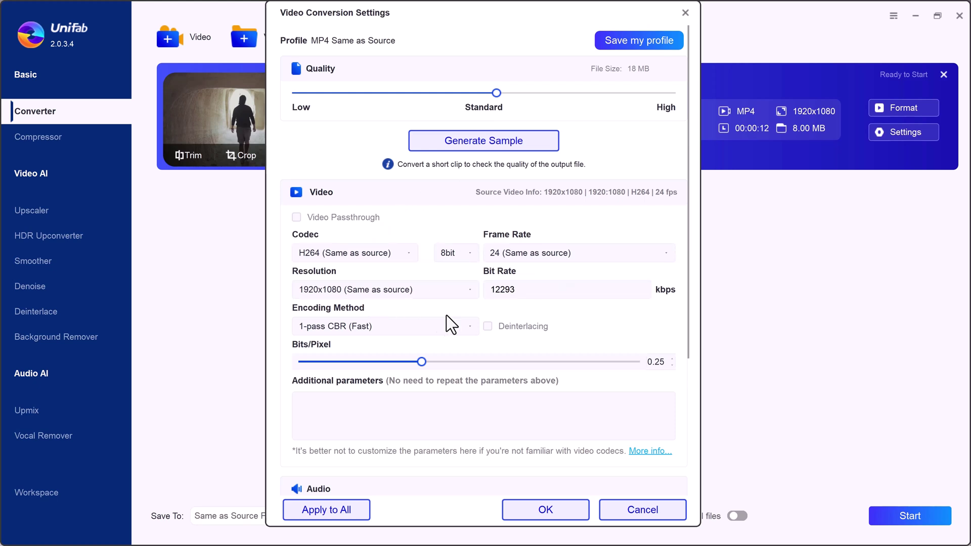
click(545, 510)
click(883, 109)
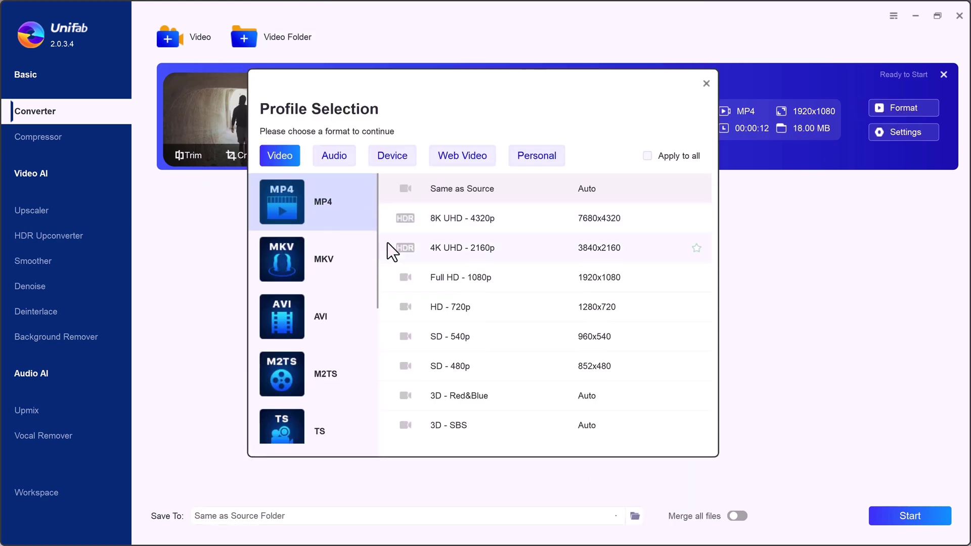
scroll(370, 248, down, 5)
mouse_move(531, 278)
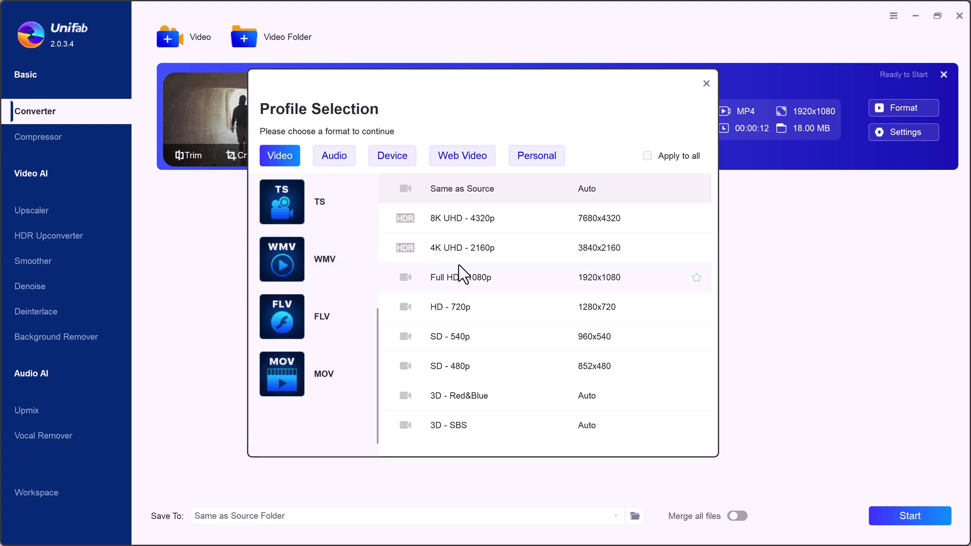
scroll(334, 267, up, 5)
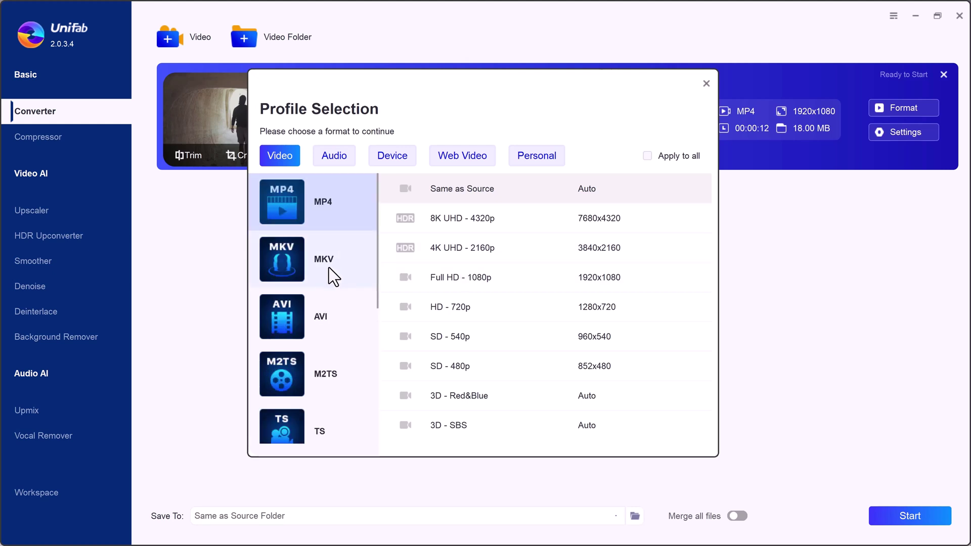
click(344, 161)
click(394, 161)
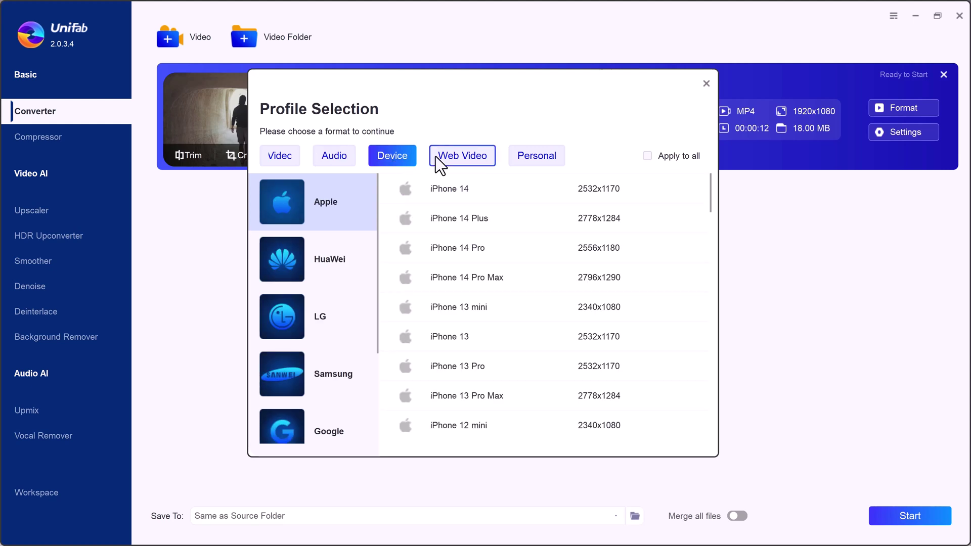
click(298, 156)
click(324, 271)
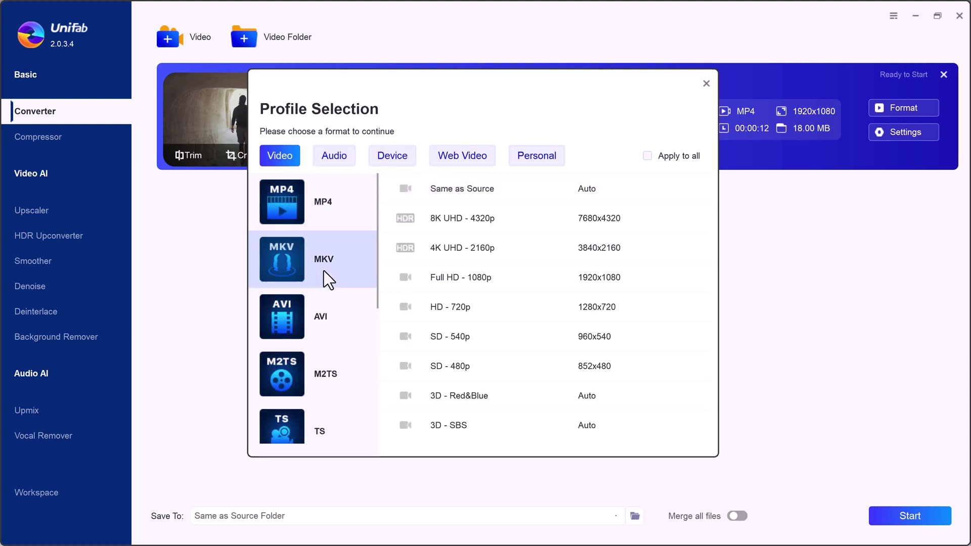
click(486, 194)
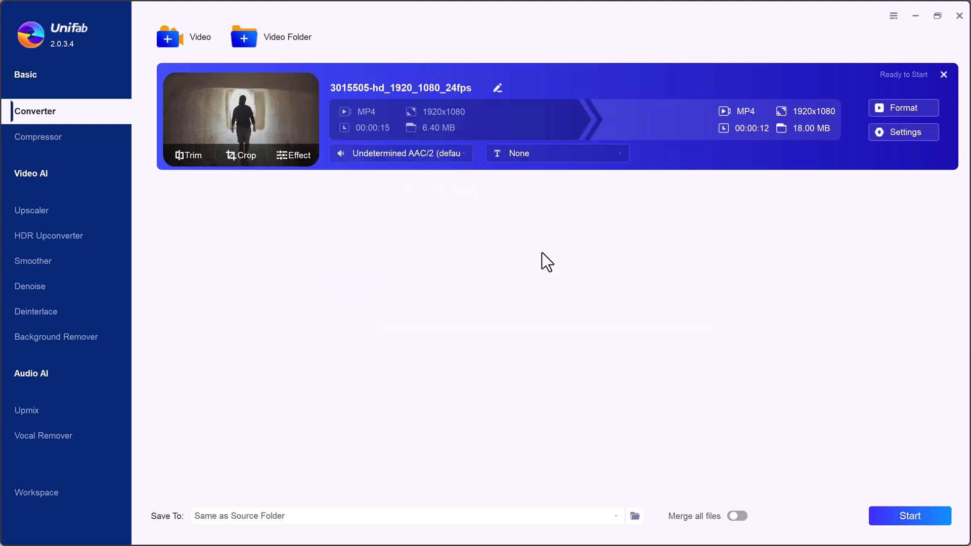
Convert the tunnel clip to MKV and check the 1.46 MB file's properties.
click(904, 511)
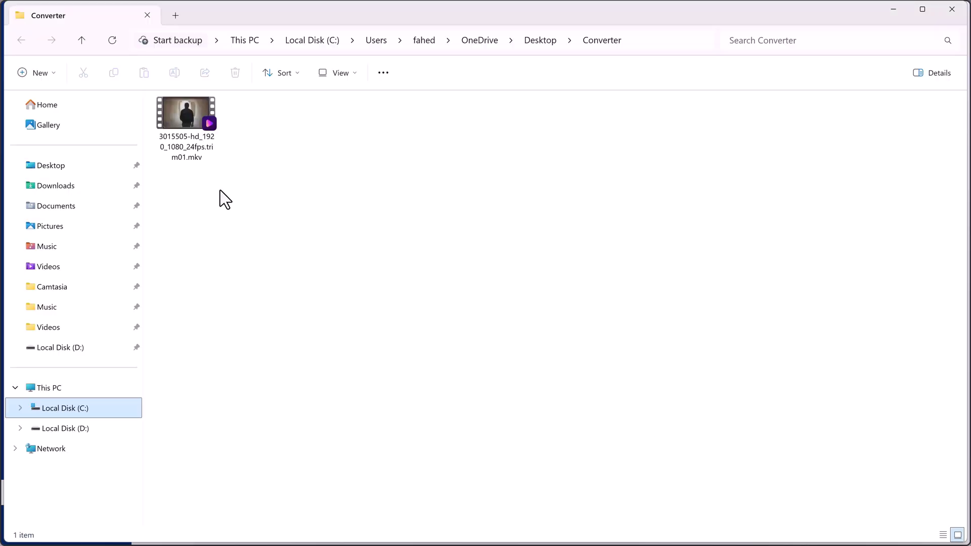
right_click(194, 140)
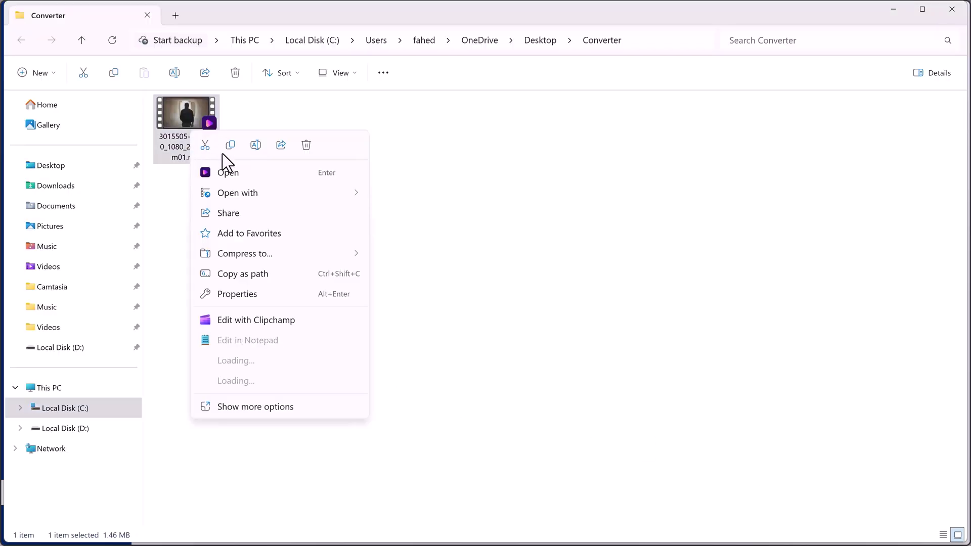
click(246, 294)
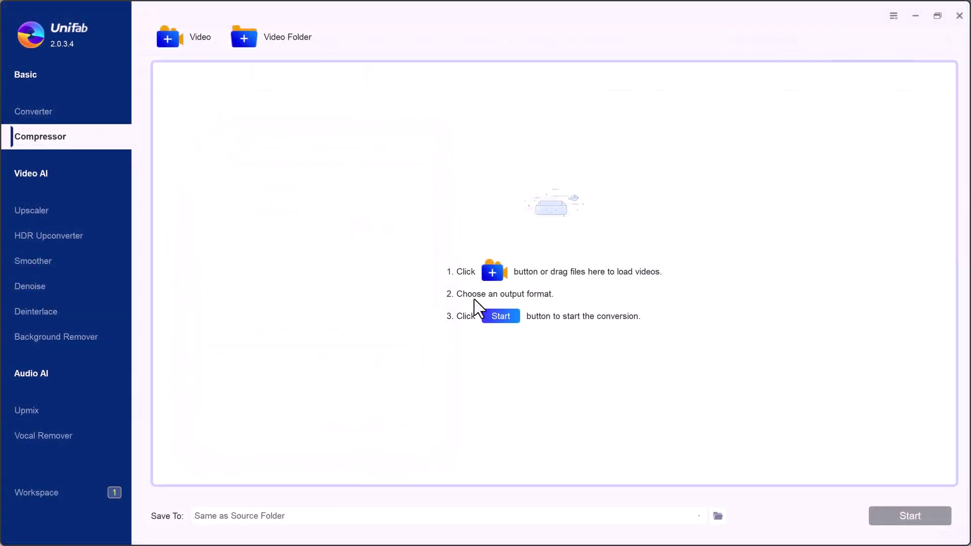
Compress 2021540-hd_1920_1080_24fps (1).mp4 at the 3 MB Standard file size.
click(494, 316)
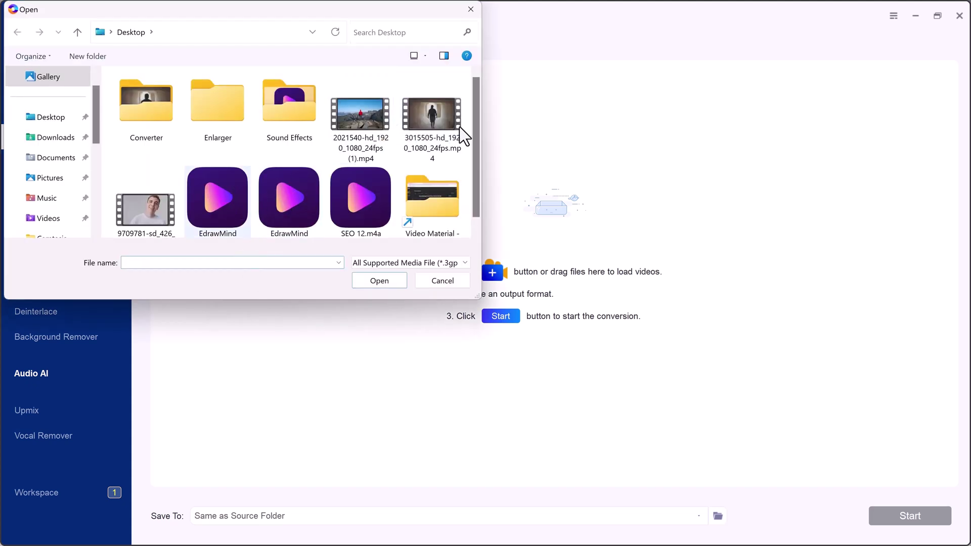
click(372, 123)
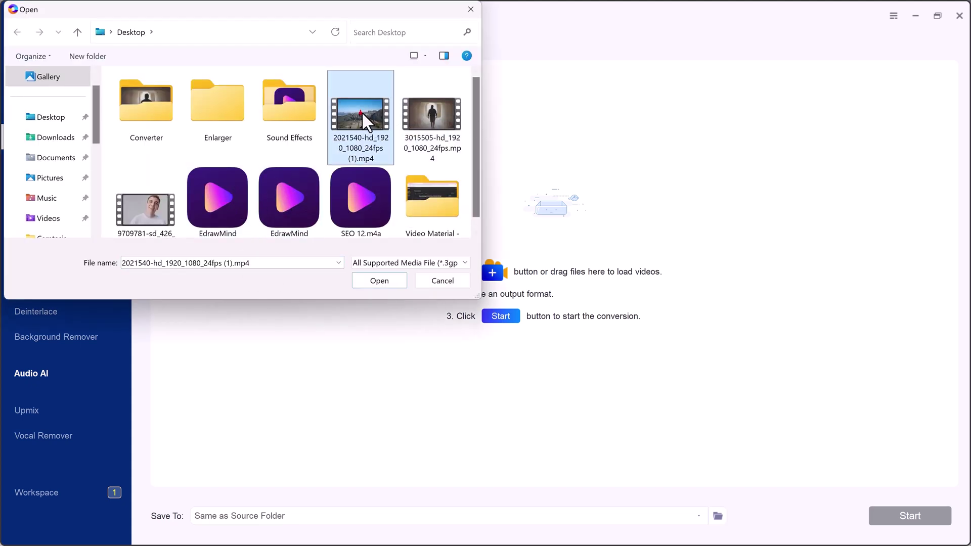
double_click(362, 111)
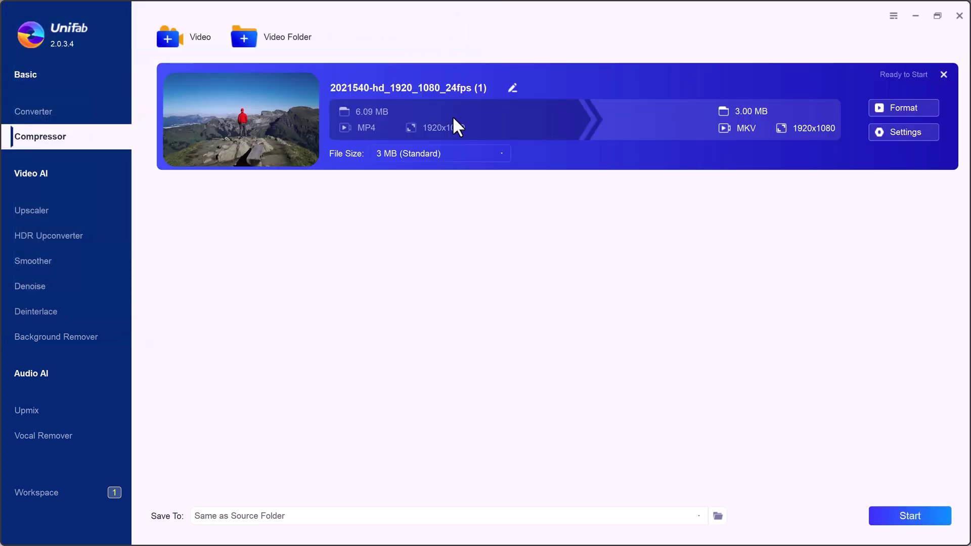
click(475, 154)
mouse_move(240, 119)
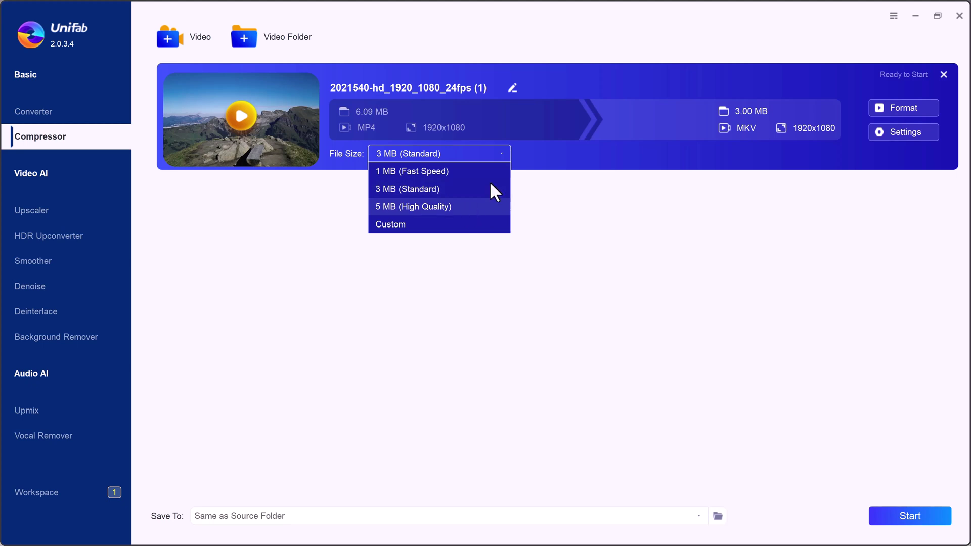
click(489, 186)
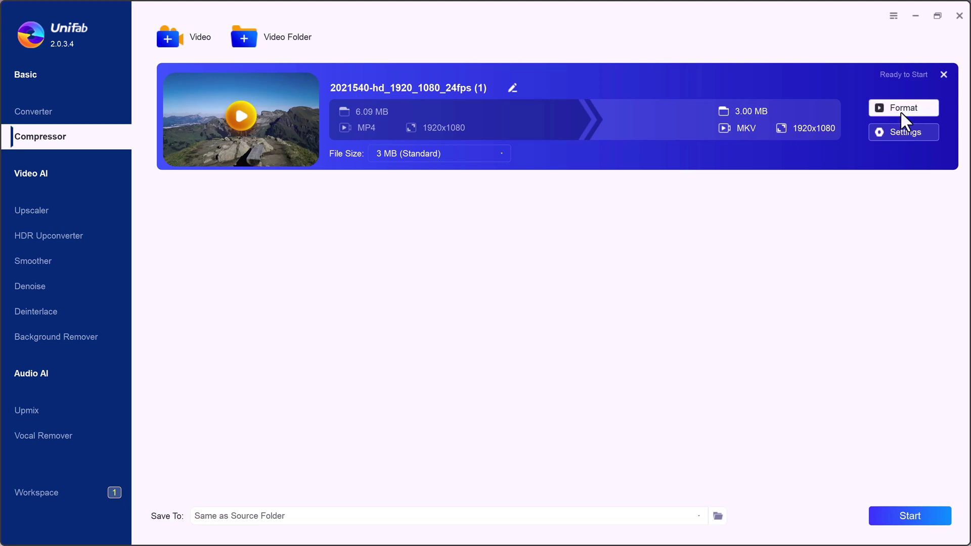
click(908, 521)
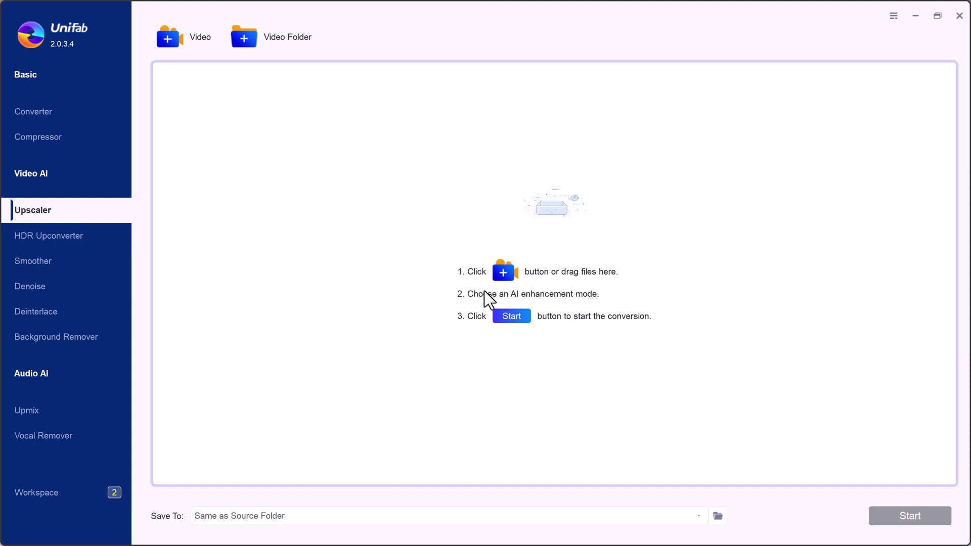
Load 9709781-sd_426_240_25fps.mp4 into the Upscaler and watch its preview.
click(501, 317)
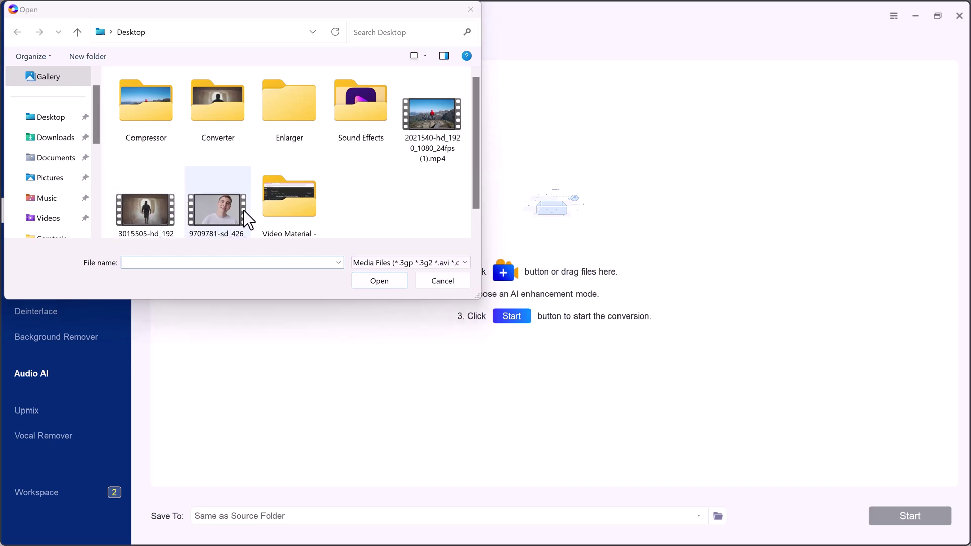
click(217, 212)
double_click(230, 204)
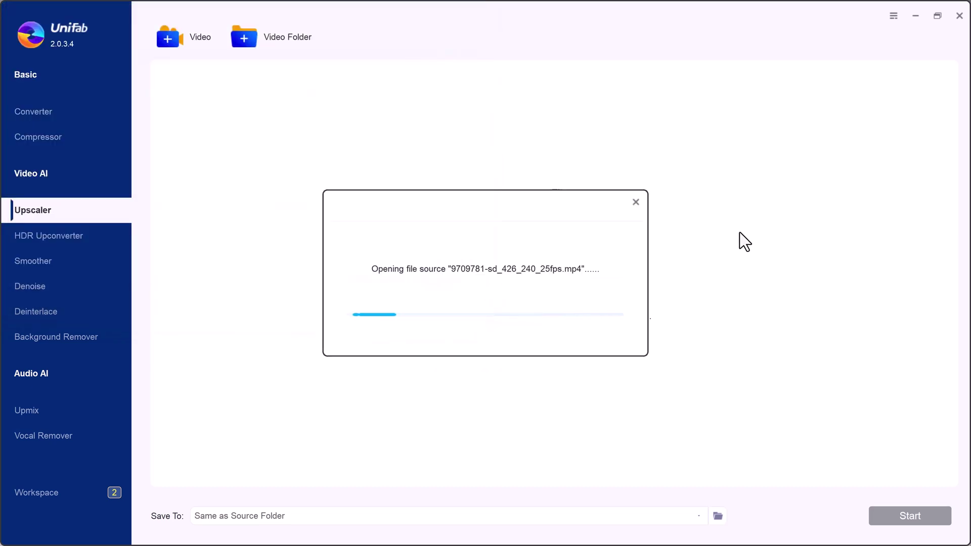
click(239, 113)
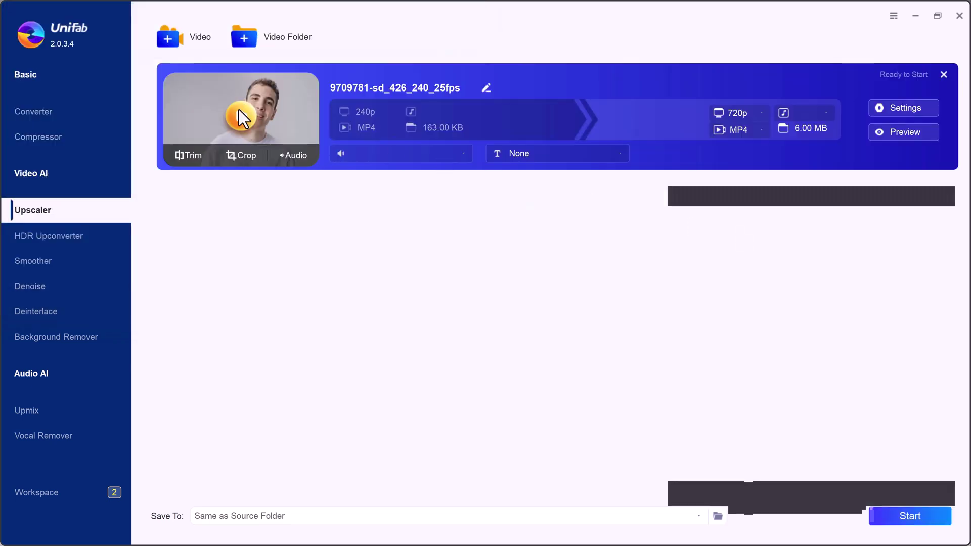
click(239, 110)
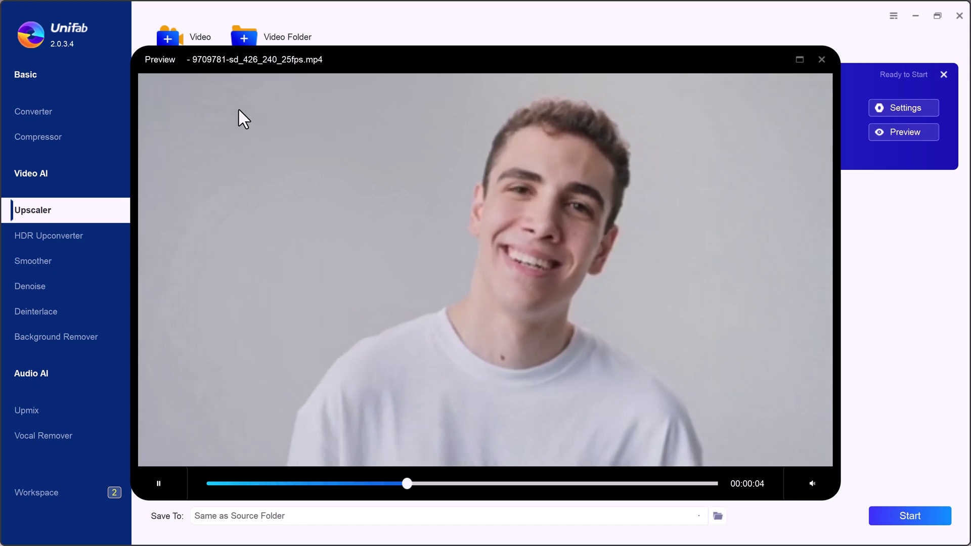
click(823, 61)
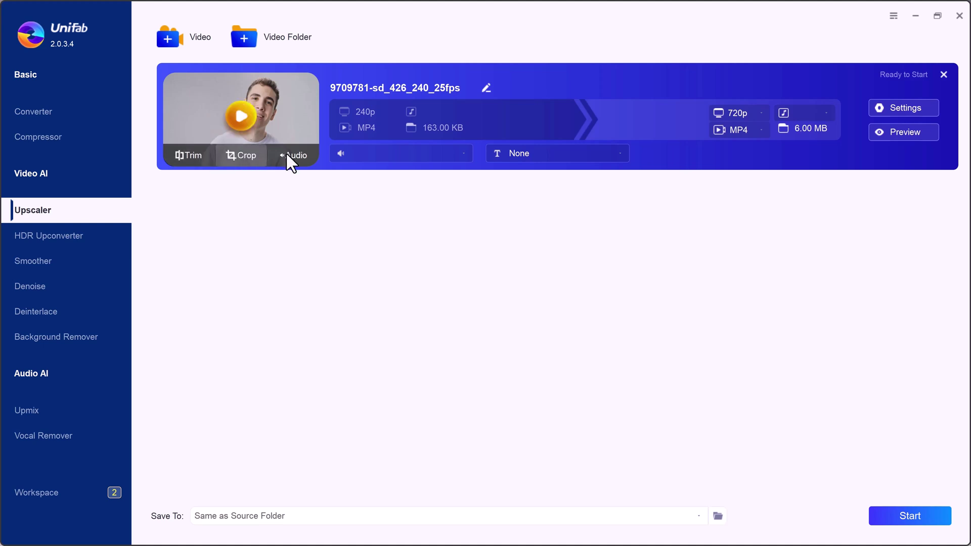
Choose 1080p as the upscale resolution and keep the Standard-quality enlarge settings.
click(755, 113)
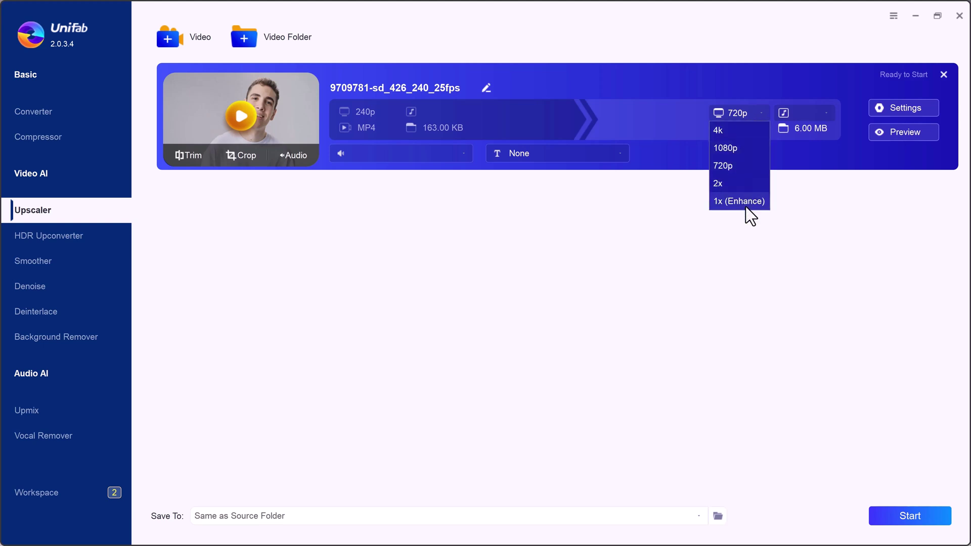
click(730, 150)
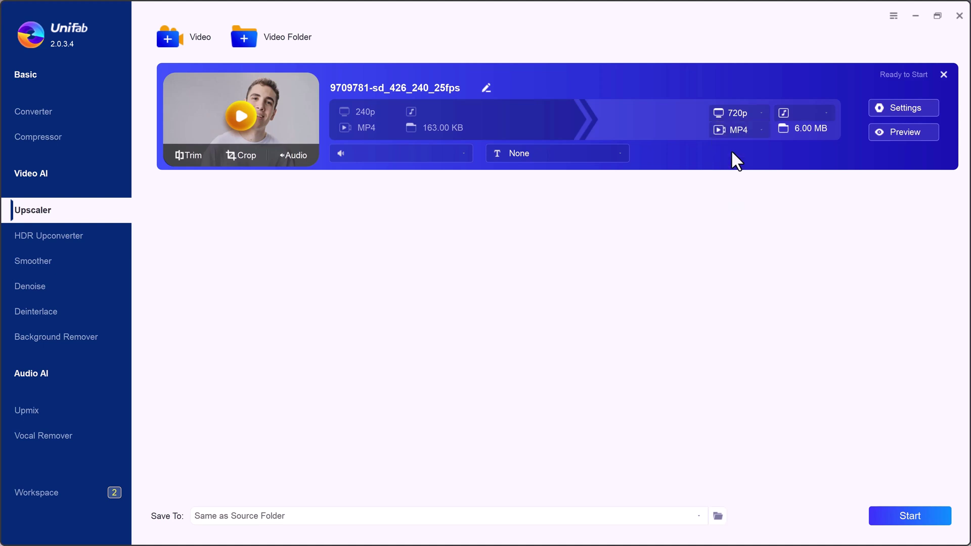
click(906, 111)
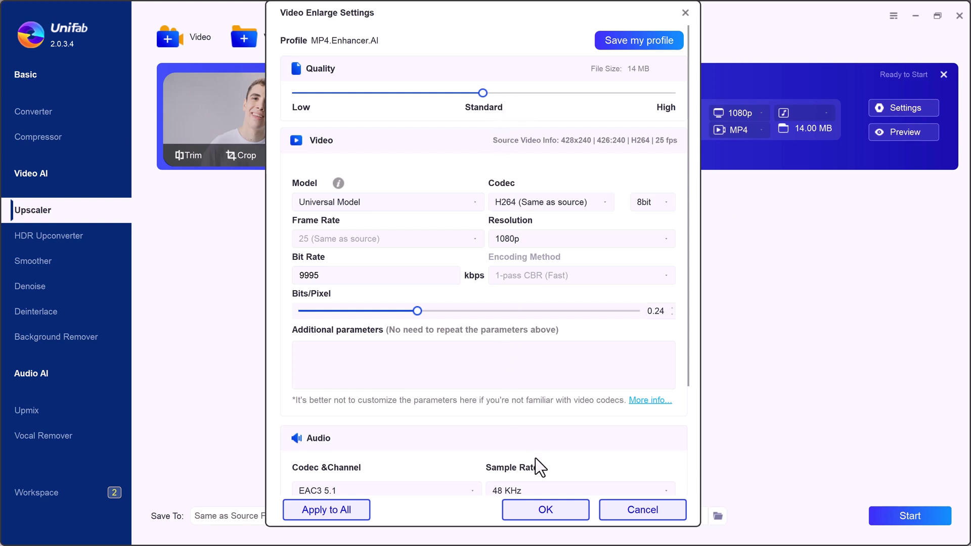
click(546, 510)
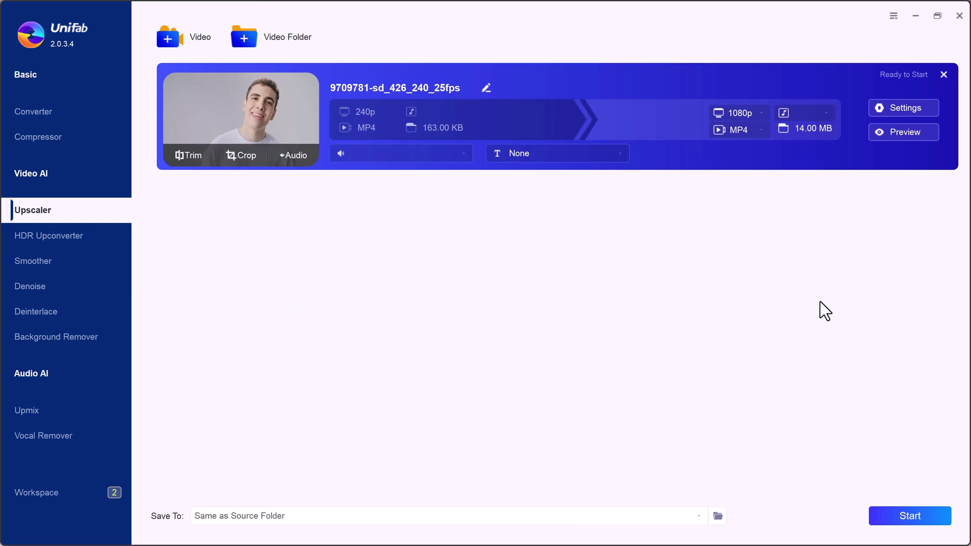
Start the 1080p upscaling job alongside the two other Workspace tasks.
click(907, 516)
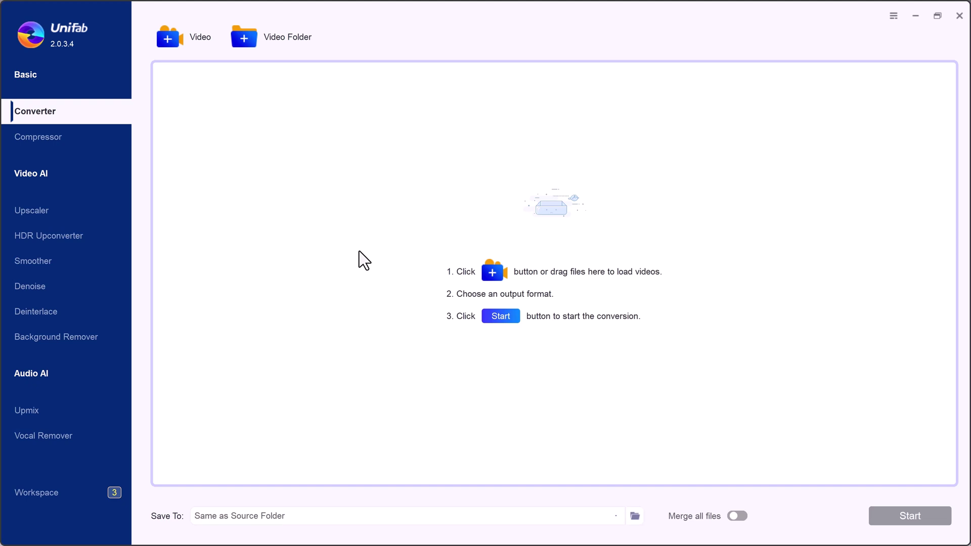
Revisit the Upscaler, HDR Upconverter, Smoother, Denoise, Deinterlace, Upmix and Vocal Remover modules.
click(77, 213)
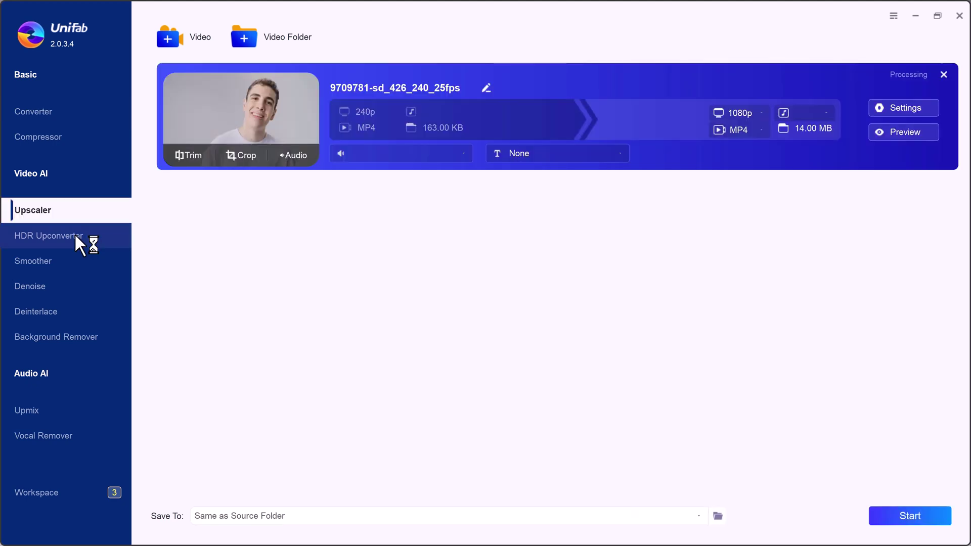
click(75, 235)
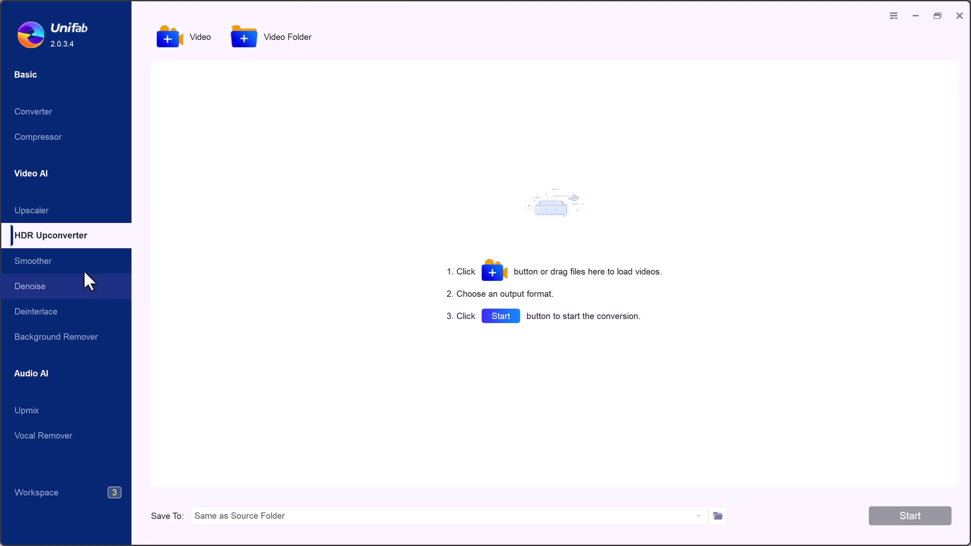
click(57, 263)
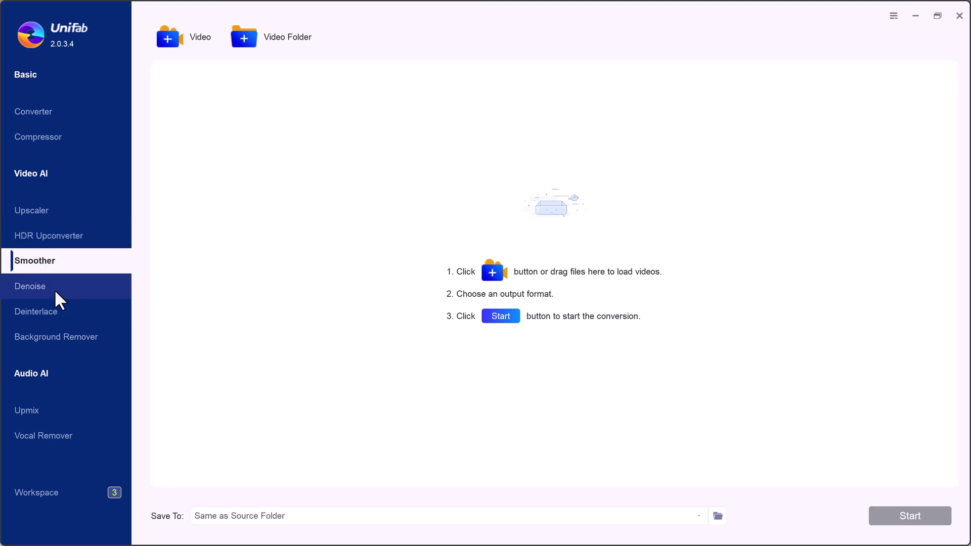
click(55, 290)
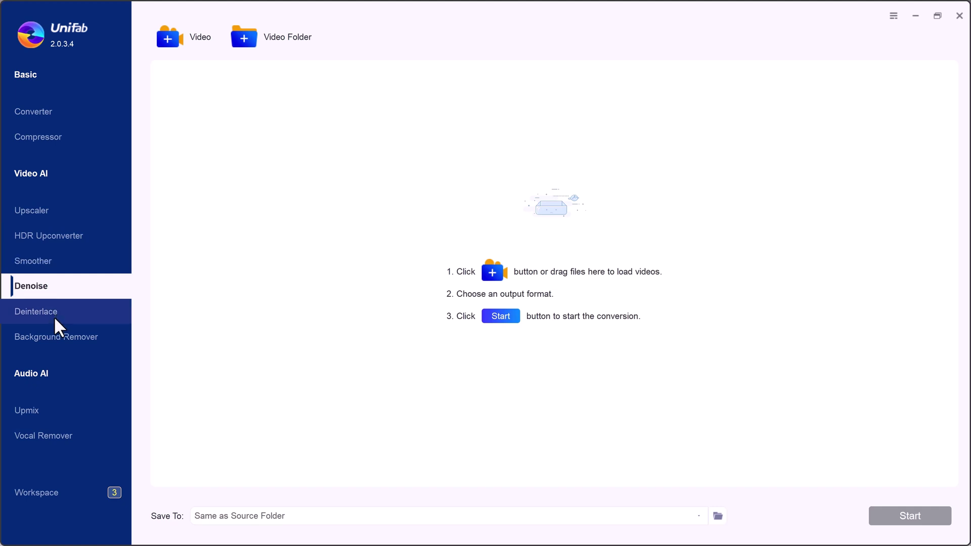
click(54, 317)
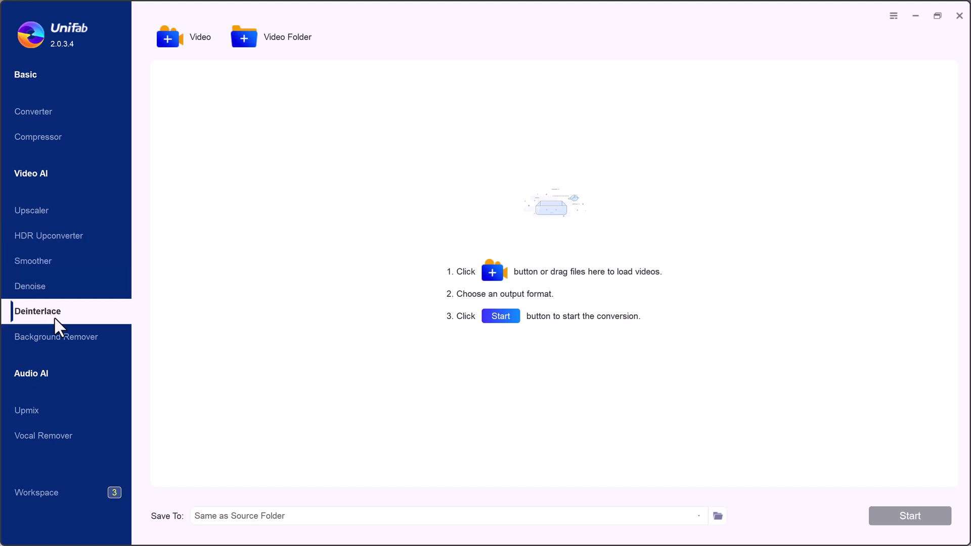
click(47, 414)
click(45, 430)
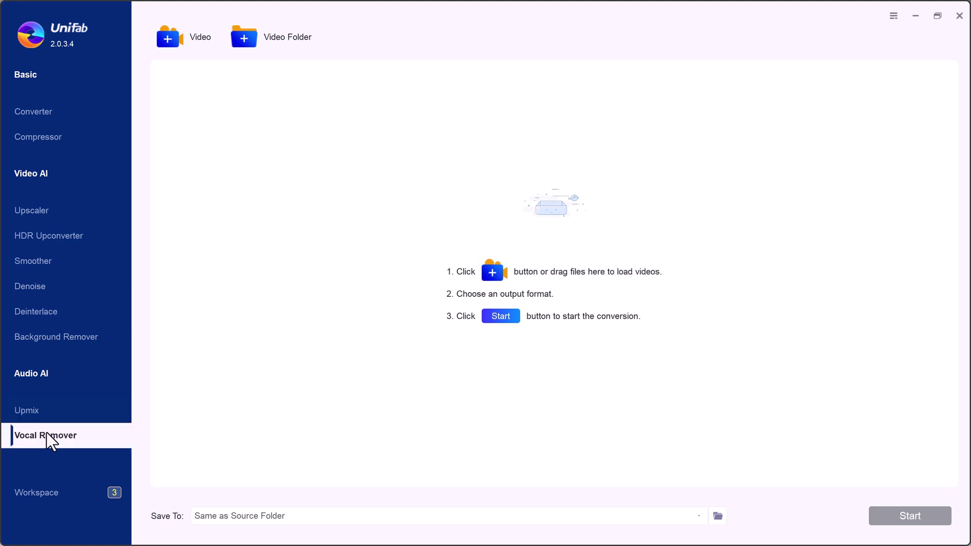
Return to UniFab's empty Converter module from the sidebar.
click(43, 121)
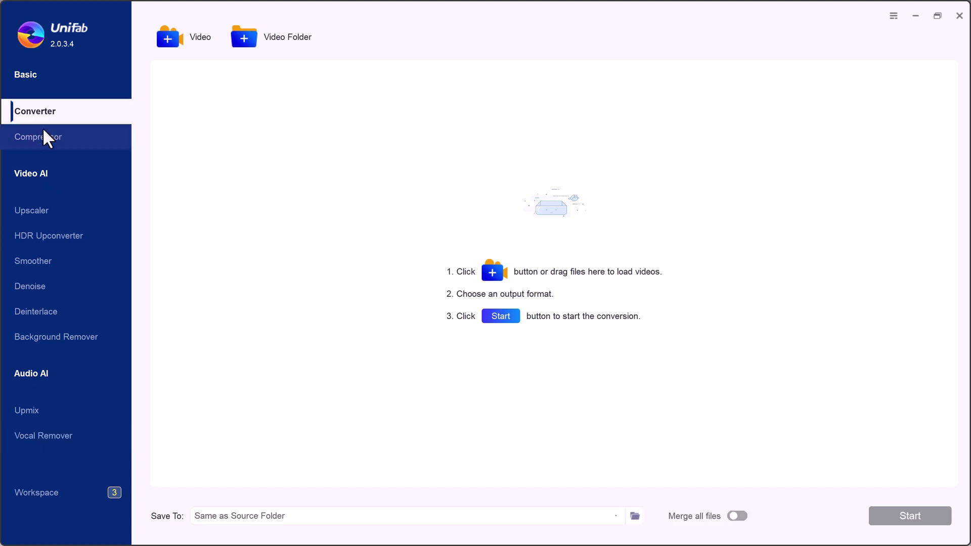